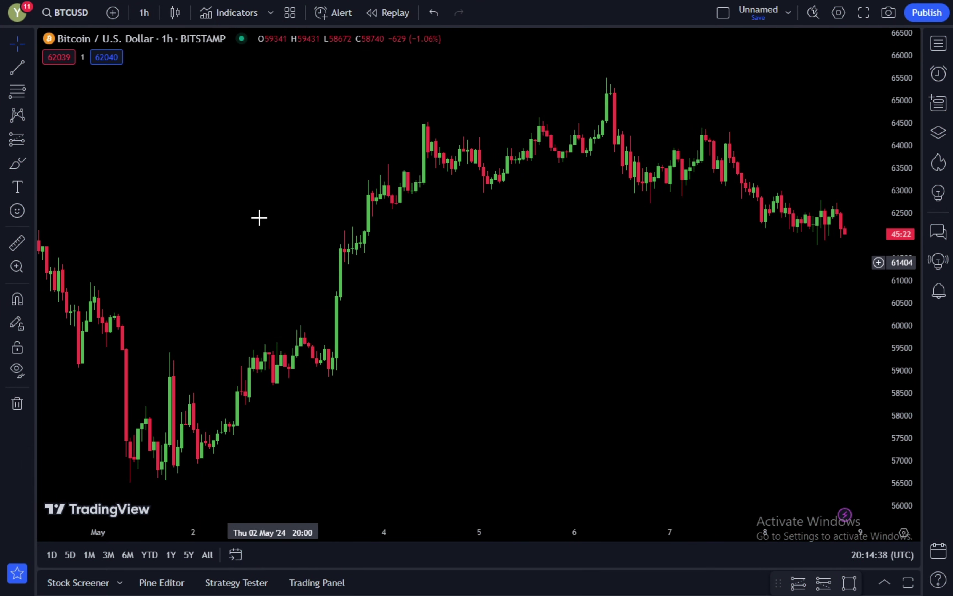
Add the PhantomFlow TrendDetector indicator to the BTCUSD chart via the 'phantom' search
click(228, 21)
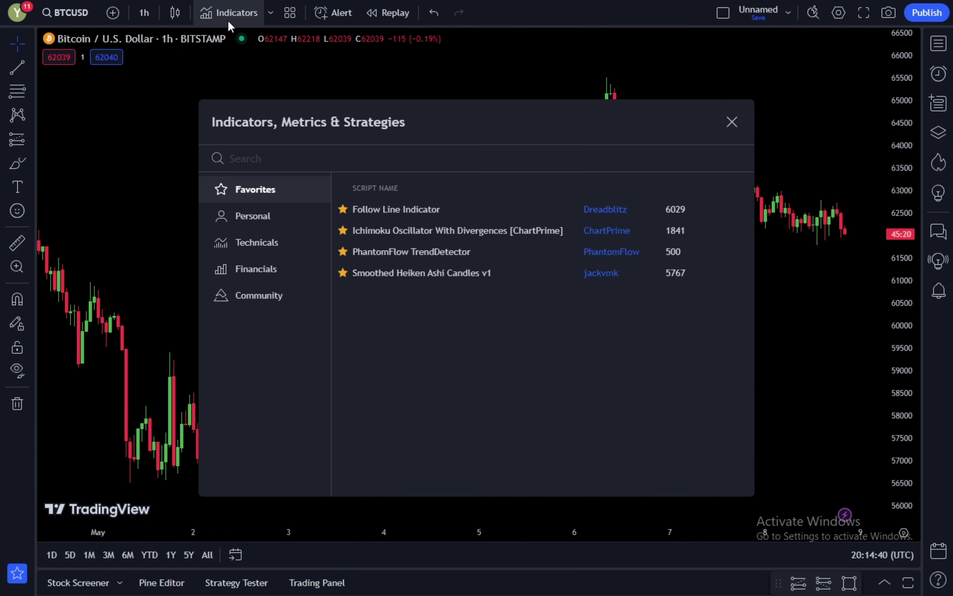
text(phantom)
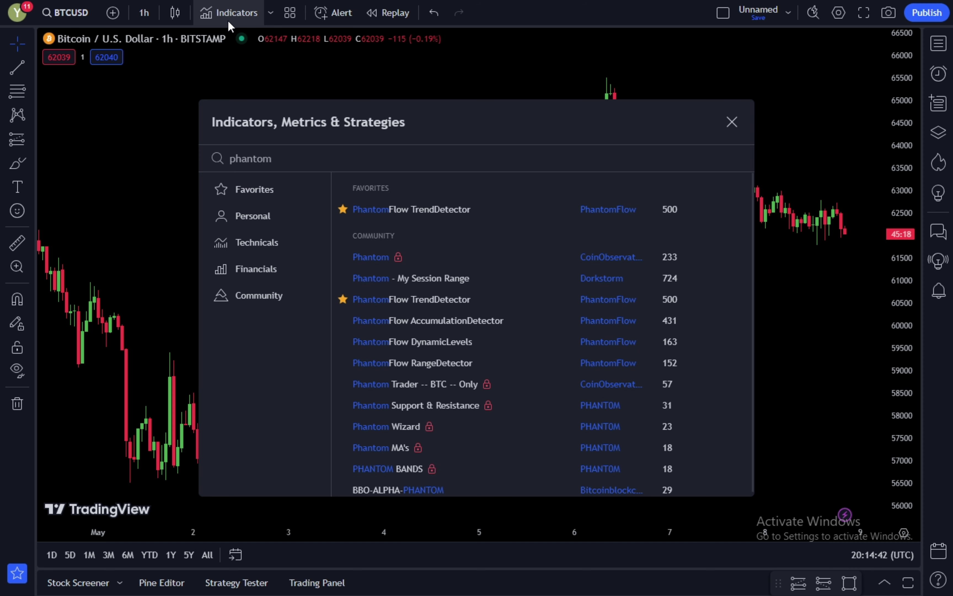
click(475, 208)
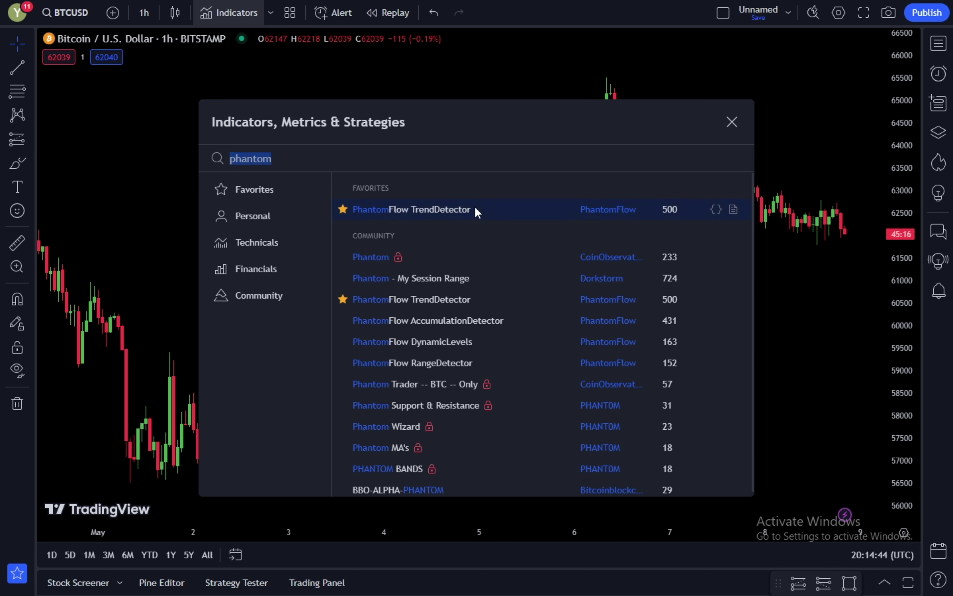
click(731, 122)
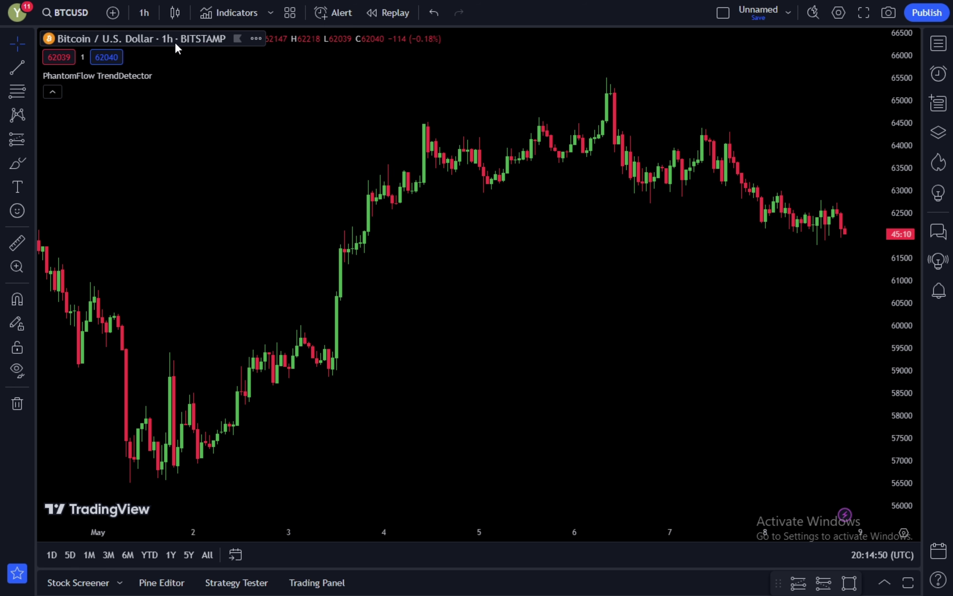
Hide the regular BTCUSD candles and squeeze the price scale to show more range
click(255, 38)
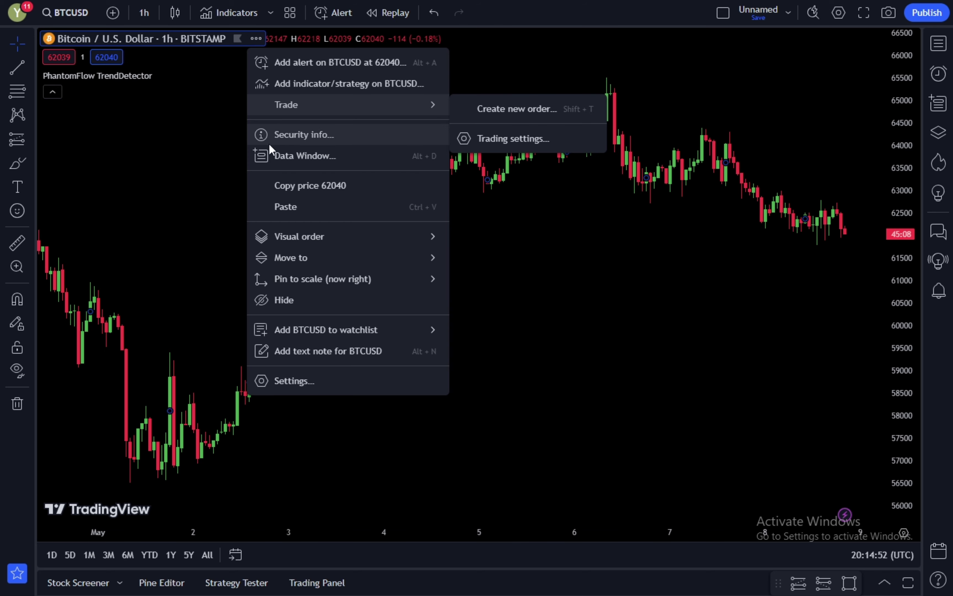
click(292, 300)
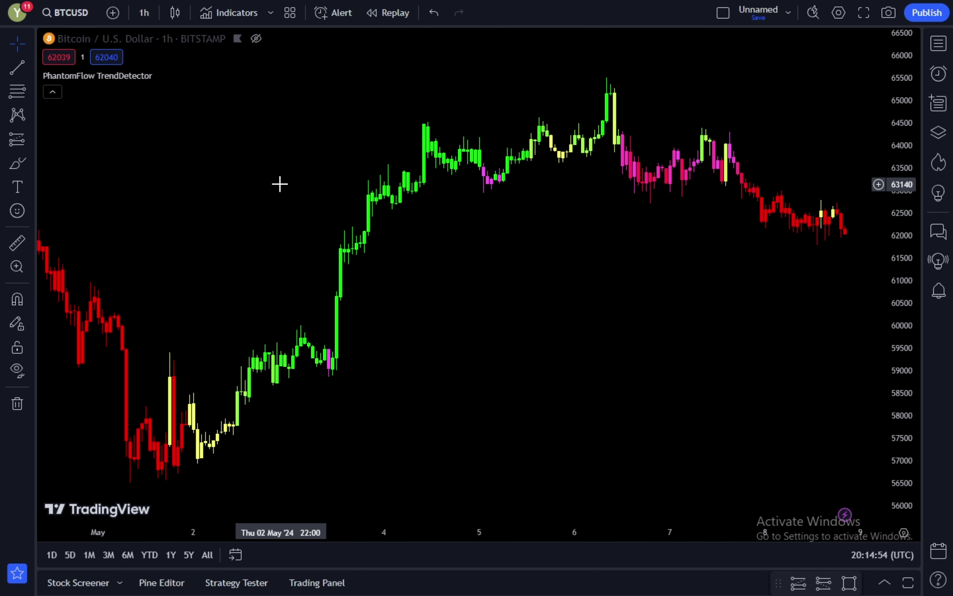
drag(910, 287, 909, 320)
scroll(765, 360, down, 4)
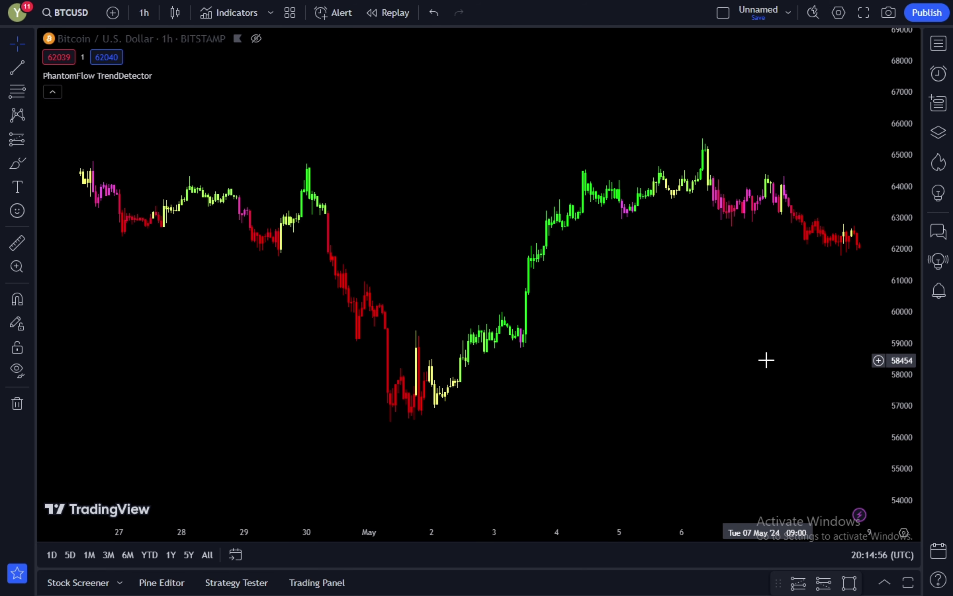
Take a snapshot image of the BTCUSD chart with Alt+S
key(alt+s)
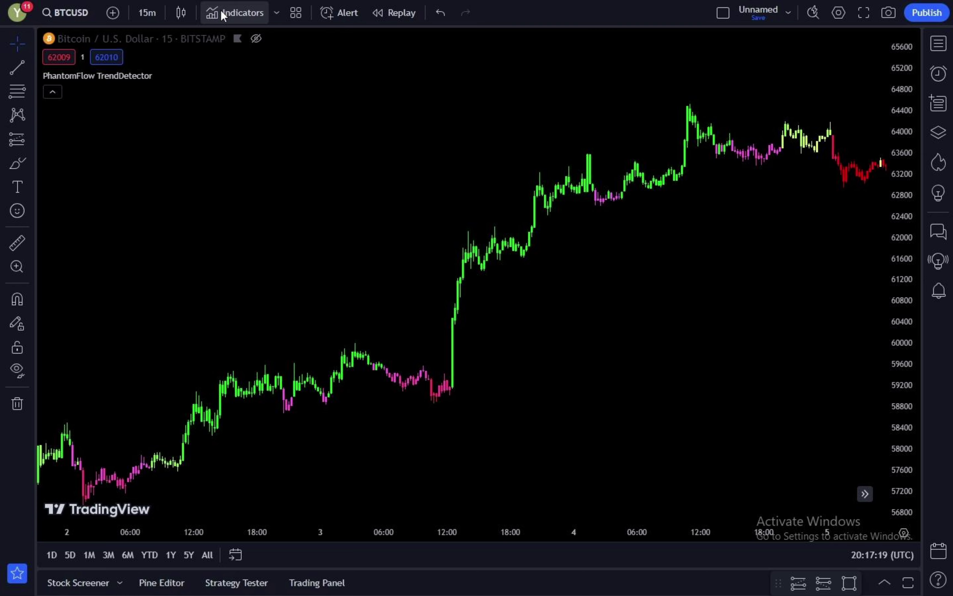
Add the Follow Line Indicator from the 'follow' search and view its Inputs settings
click(223, 15)
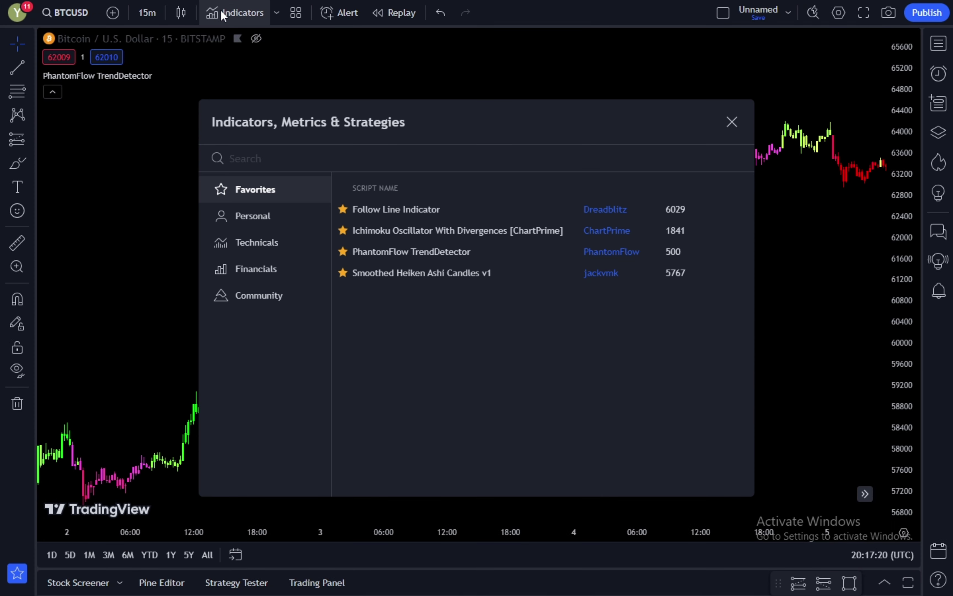
text(follow)
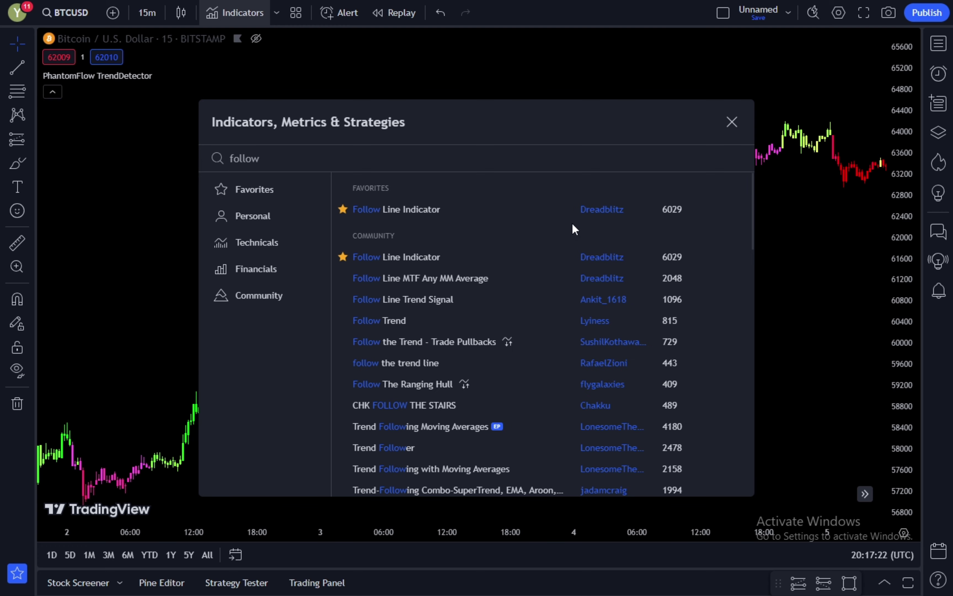
click(529, 198)
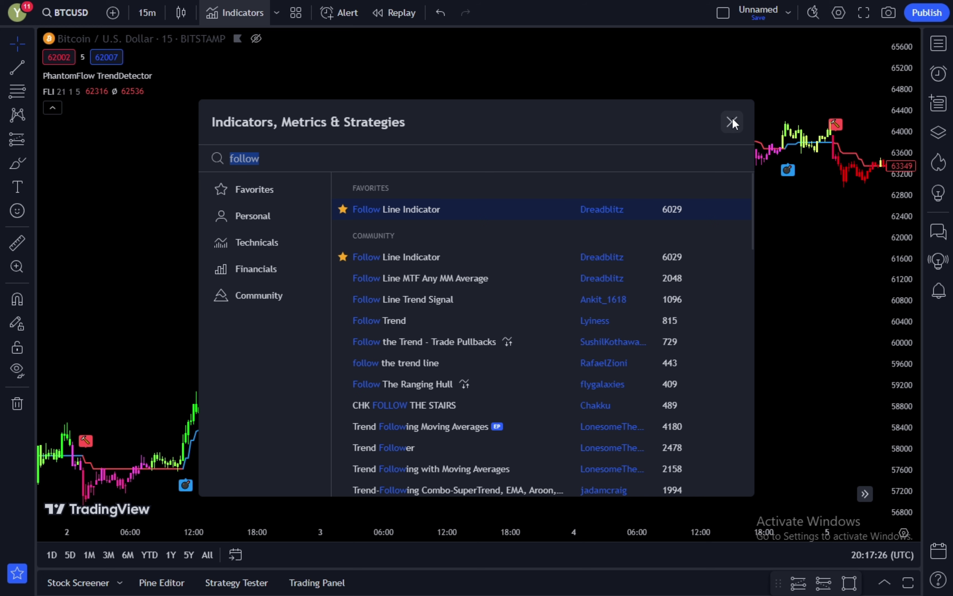
click(732, 122)
click(110, 92)
click(379, 157)
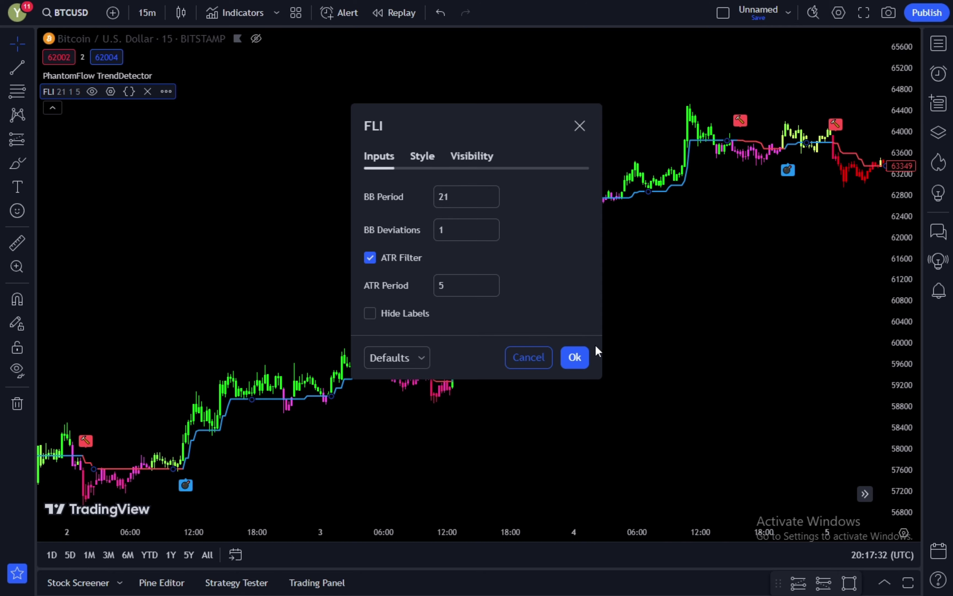
Confirm the Follow Line settings with the default inputs 21, 1 and 5
click(574, 357)
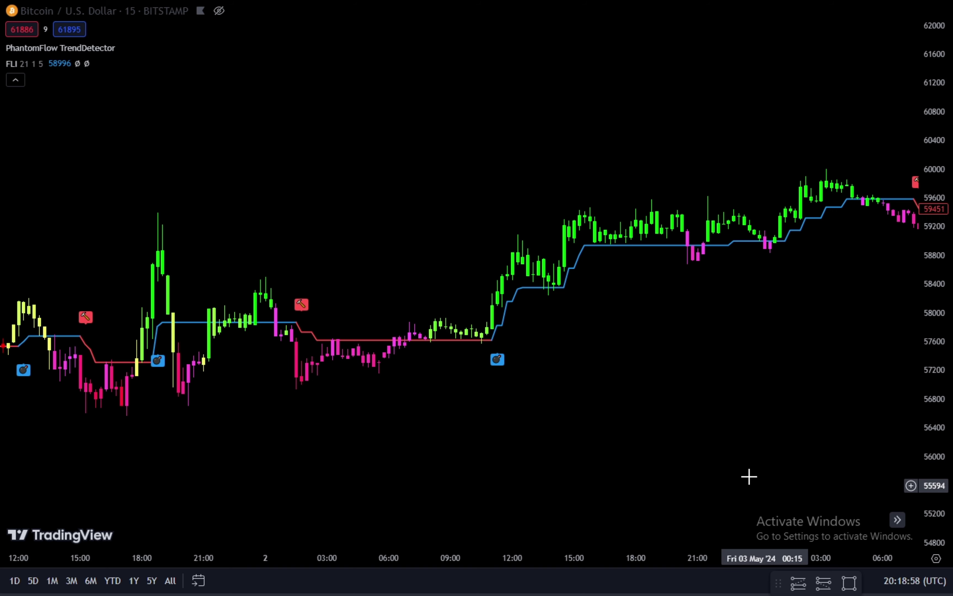
Place a long position at the buy signal with stop 57503 and target about 58959
click(799, 587)
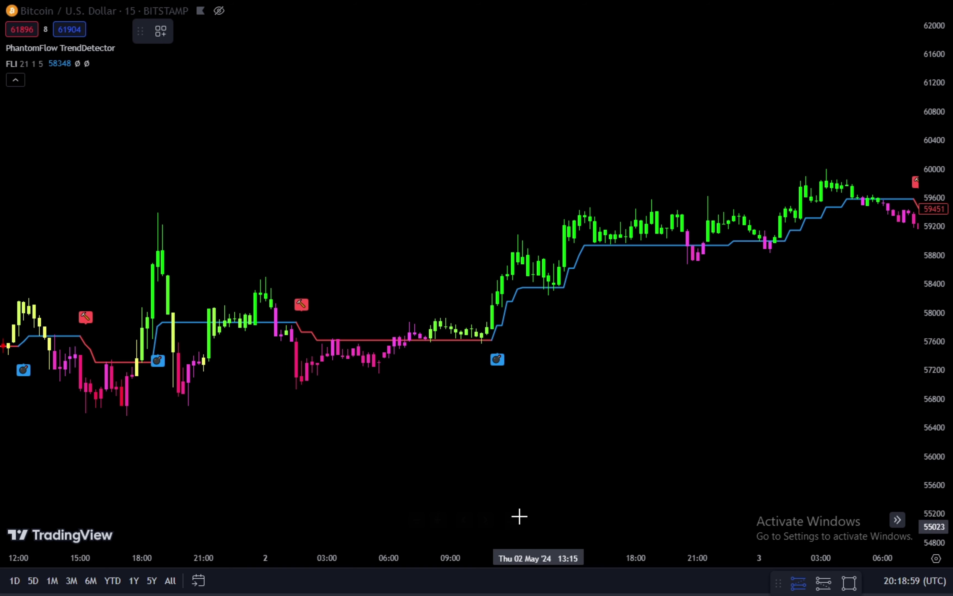
click(492, 306)
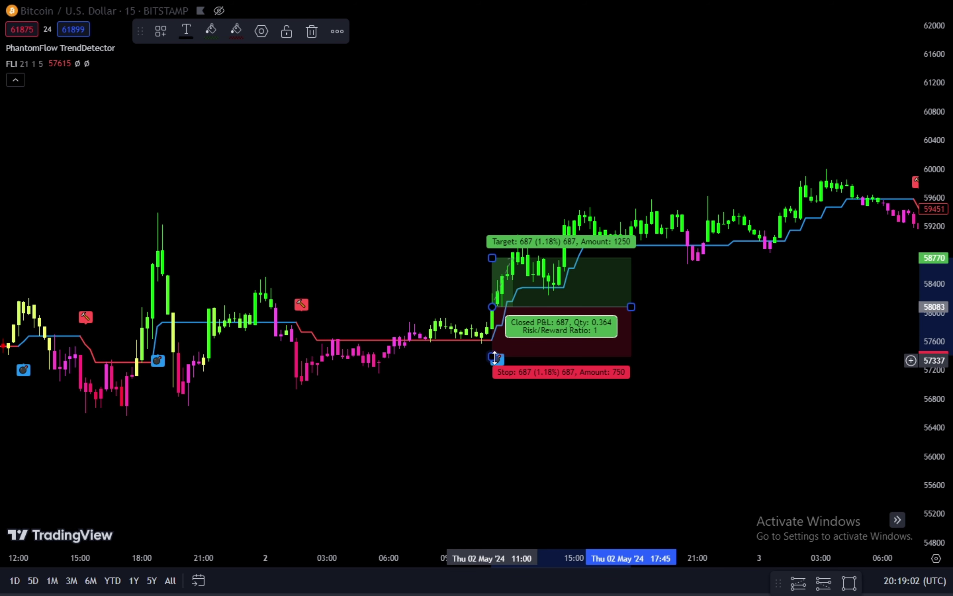
drag(495, 357, 478, 355)
drag(472, 352, 468, 349)
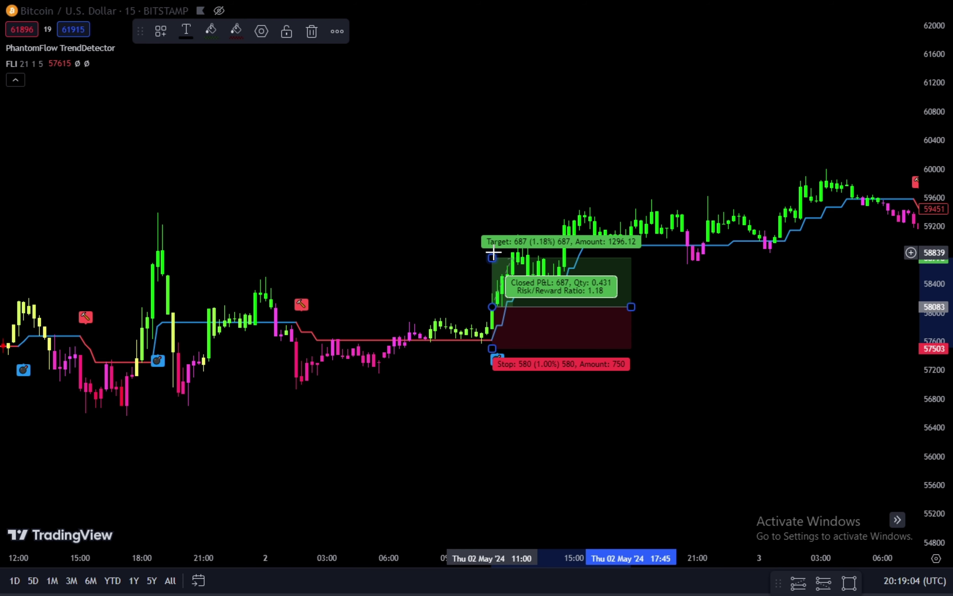
drag(493, 258, 489, 245)
Deselect the long position and pan the chart to an earlier sell-signal stretch
click(462, 147)
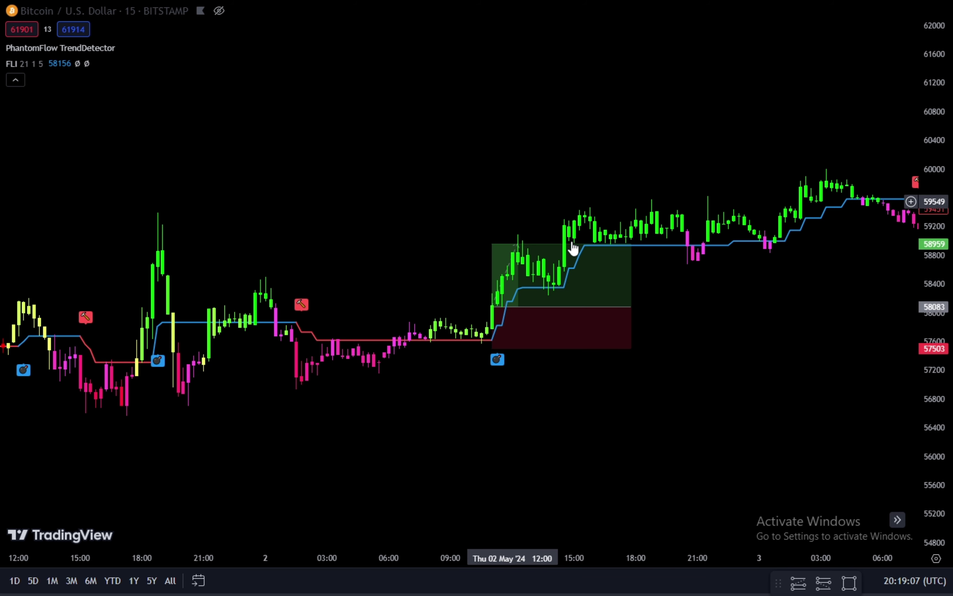
drag(736, 334, 735, 335)
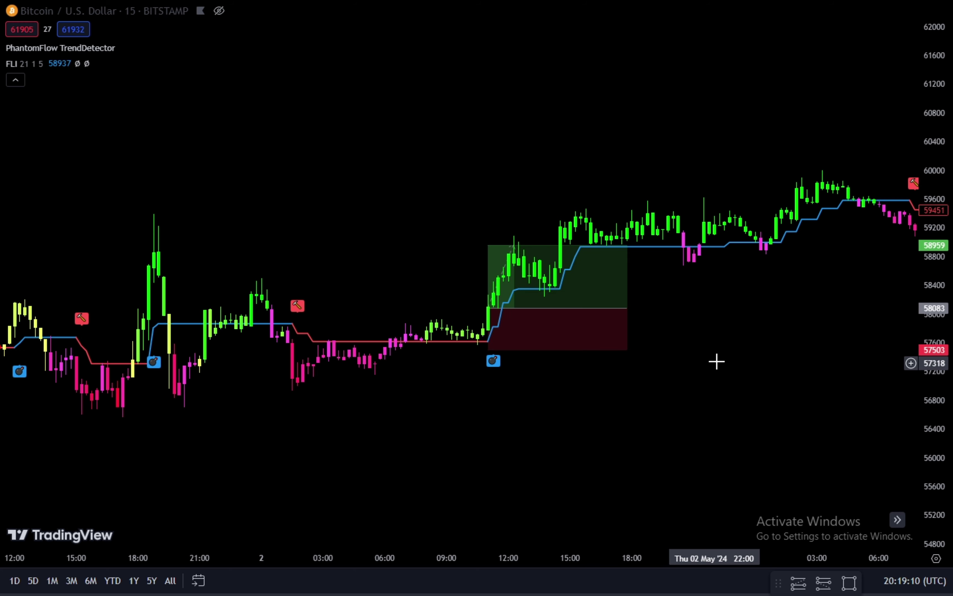
drag(696, 363, 547, 374)
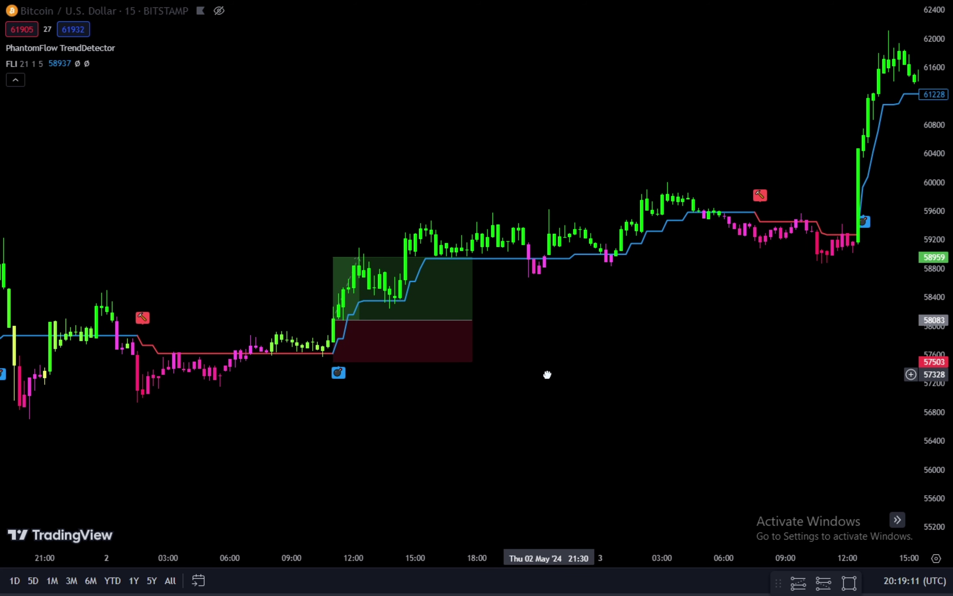
drag(670, 355, 723, 358)
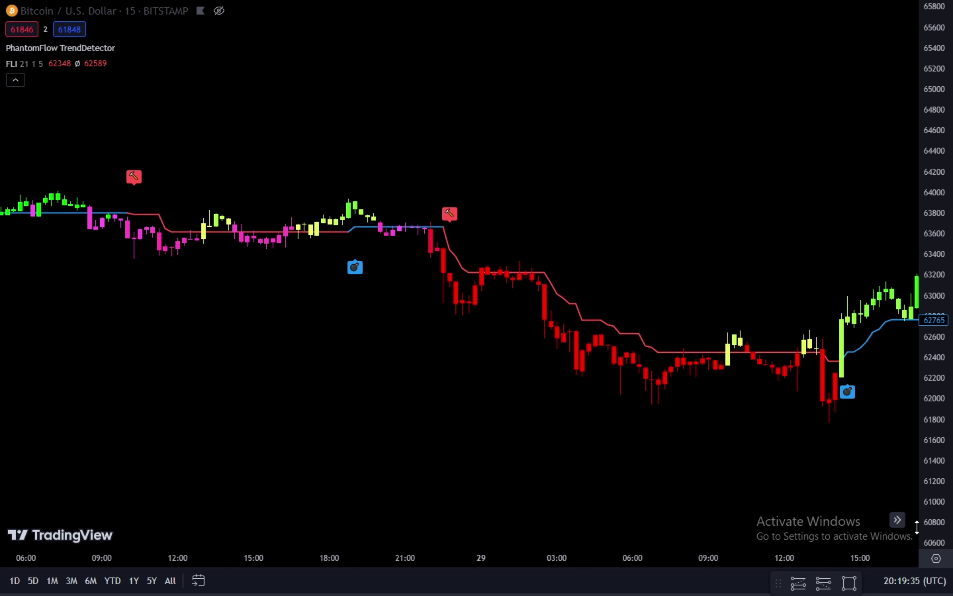
Place a short position at the sell signal with stop 63758, target 62217, box extended right
click(824, 582)
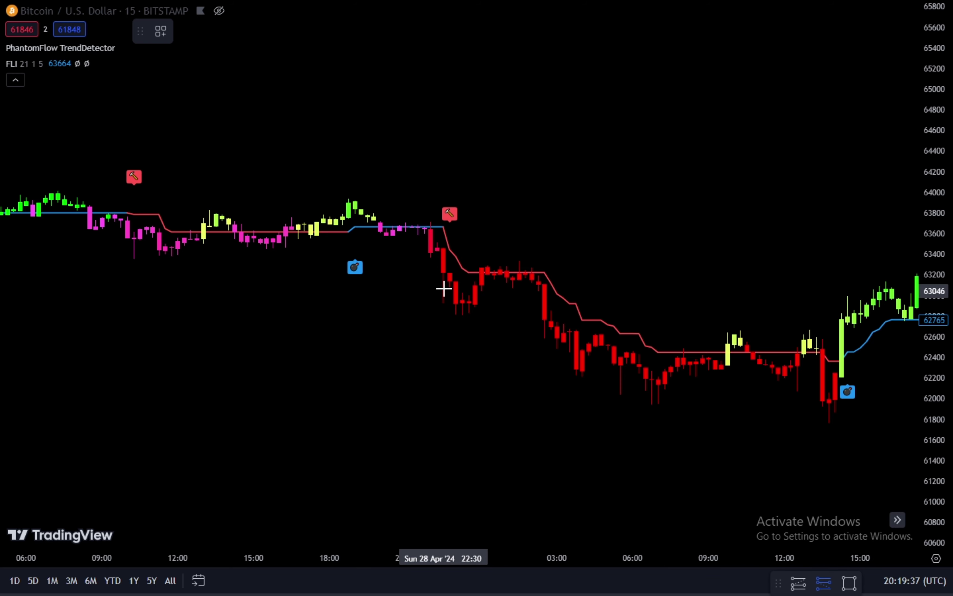
click(448, 281)
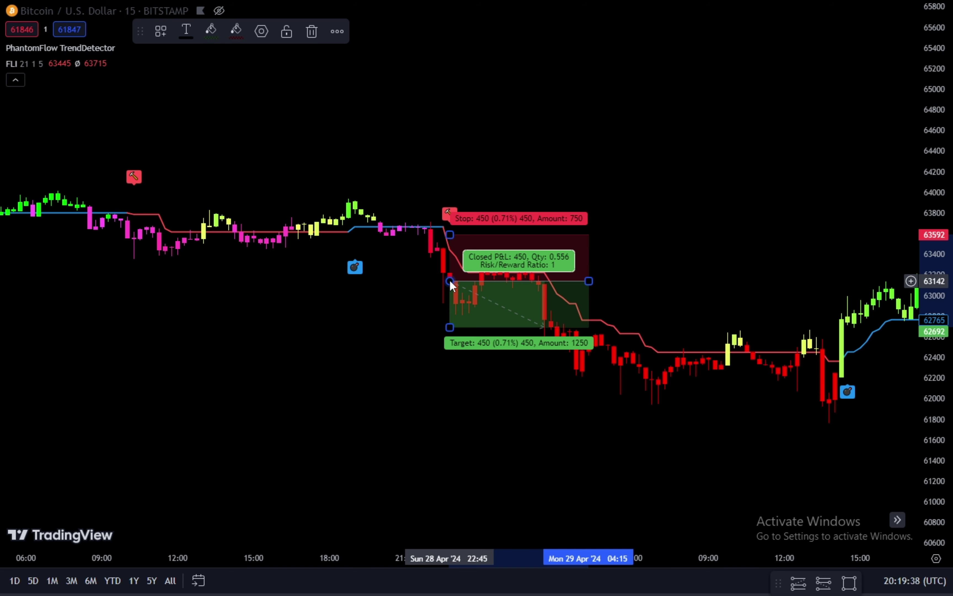
drag(449, 236, 415, 217)
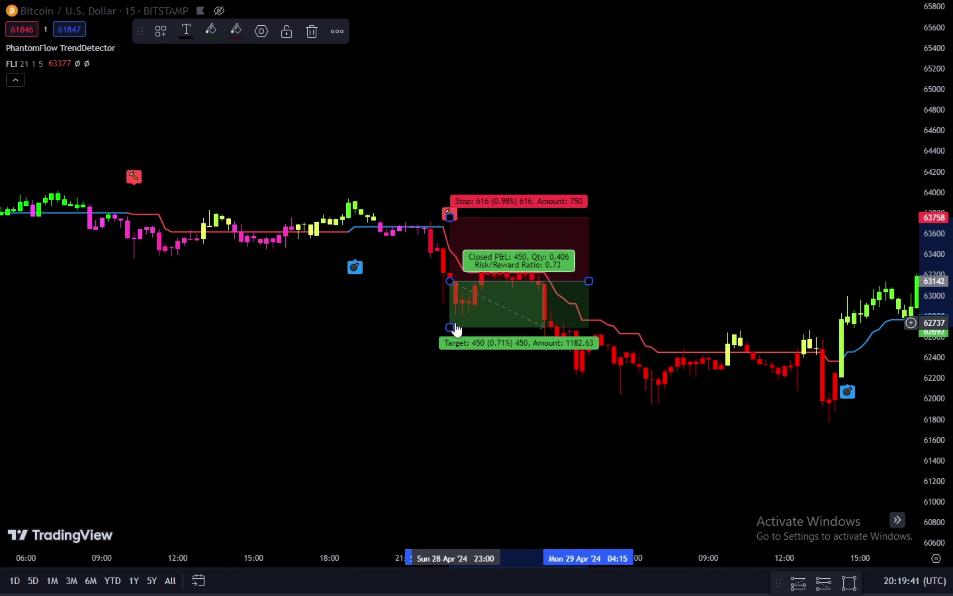
drag(454, 329, 460, 376)
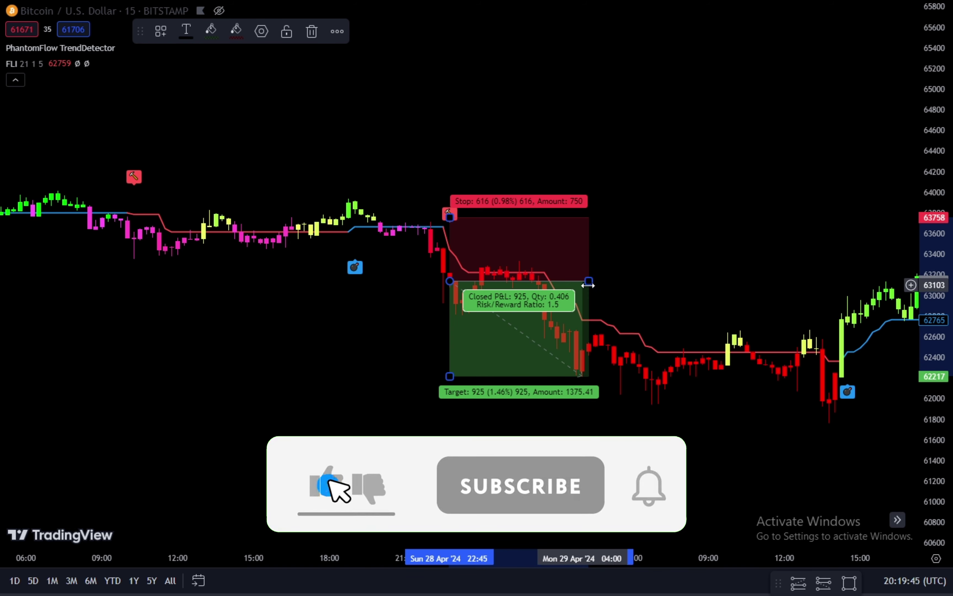
drag(589, 284, 622, 287)
Pan the chart and reselect the short position to show its 1.5 risk/reward labels
click(698, 282)
drag(713, 283, 659, 285)
click(542, 330)
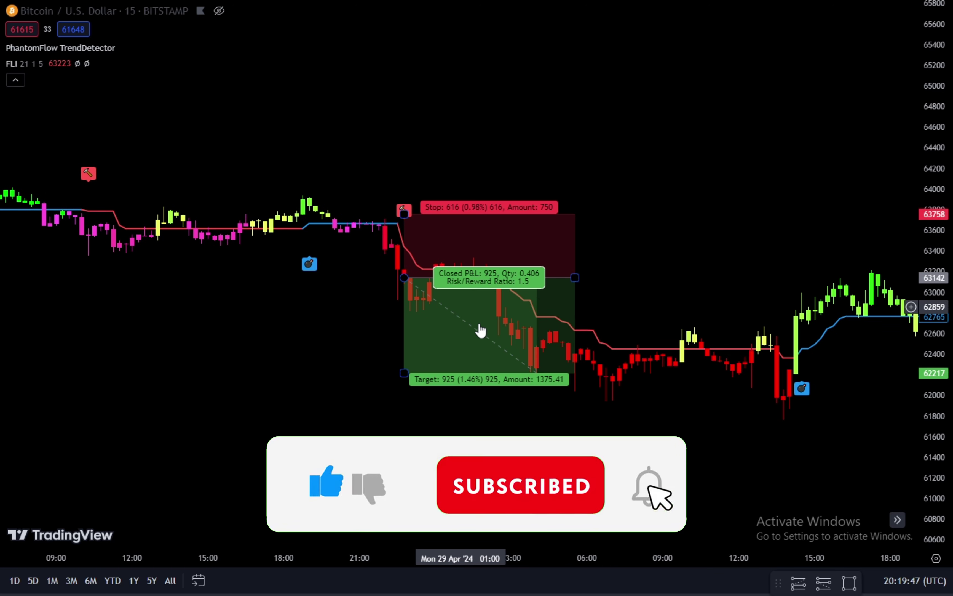